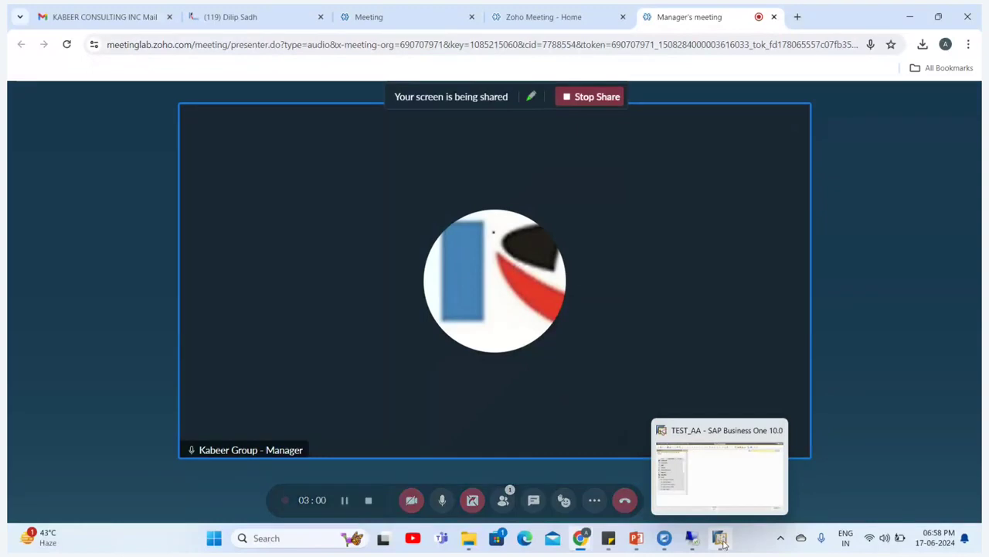
Review the Animal Arrival & Slaughter Process slide in PowerPoint, and return to SAP Business One.
left_click(658, 458)
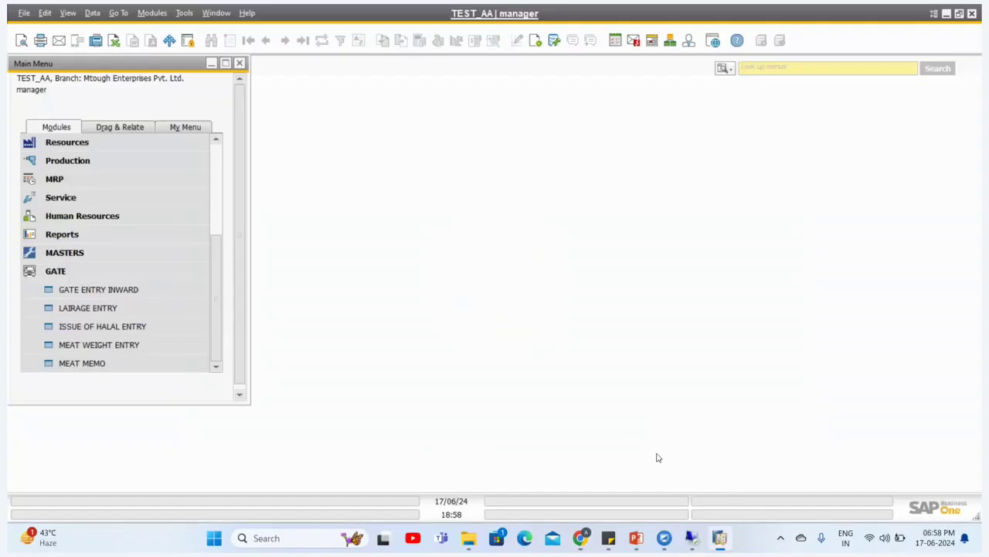
left_click(64, 272)
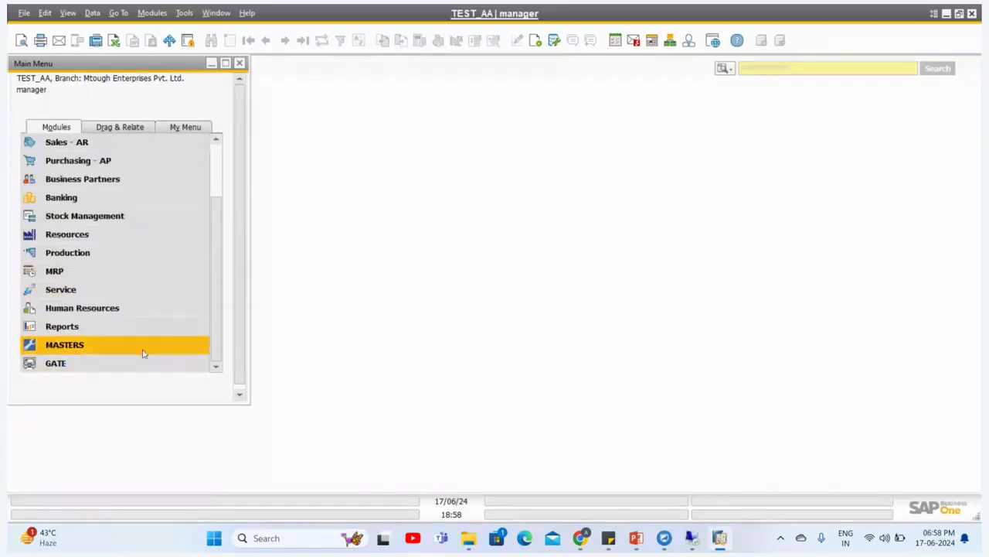
left_click(639, 541)
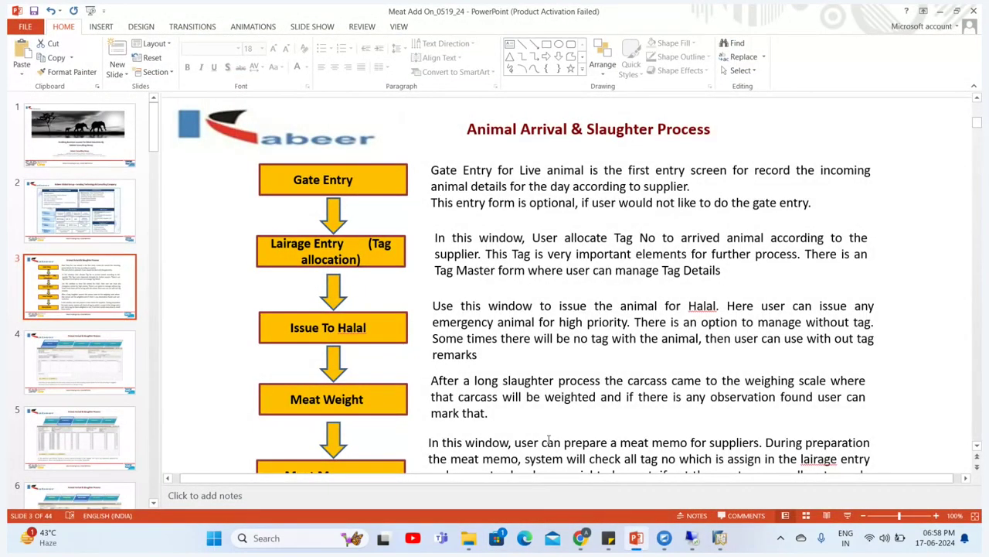
left_click(717, 538)
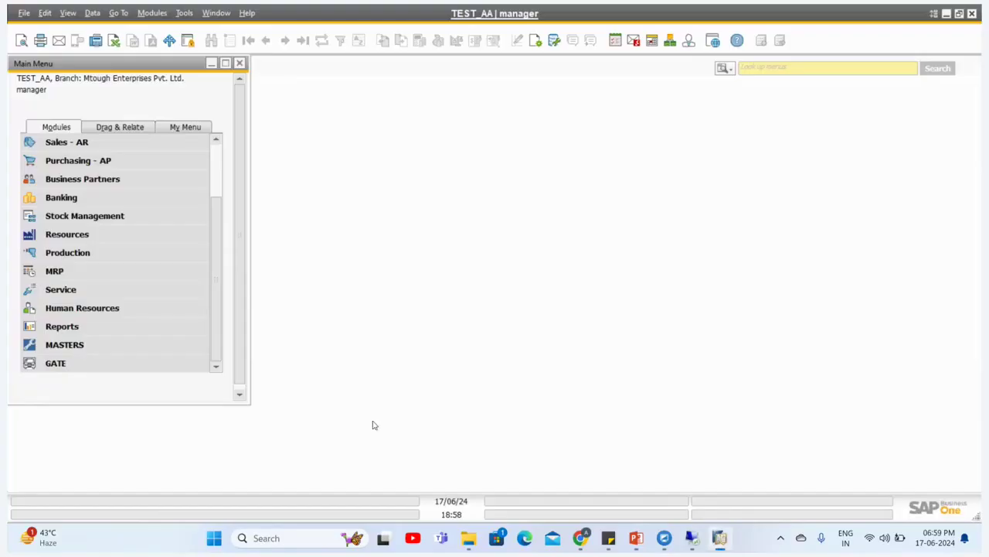
Open Gate Entry Inward from the GATE module, examine the most recent saved gate entry, and close the form.
left_click(58, 363)
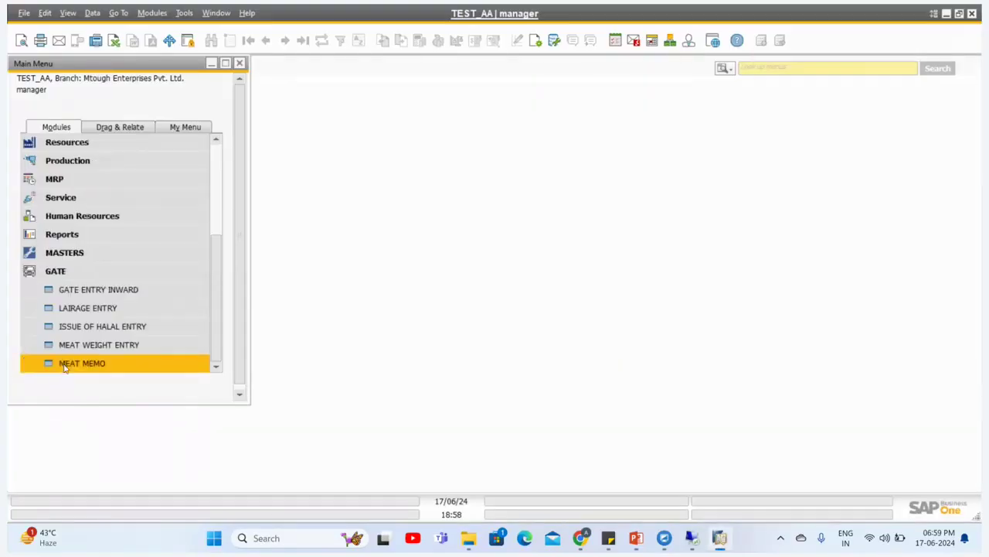
left_click(89, 292)
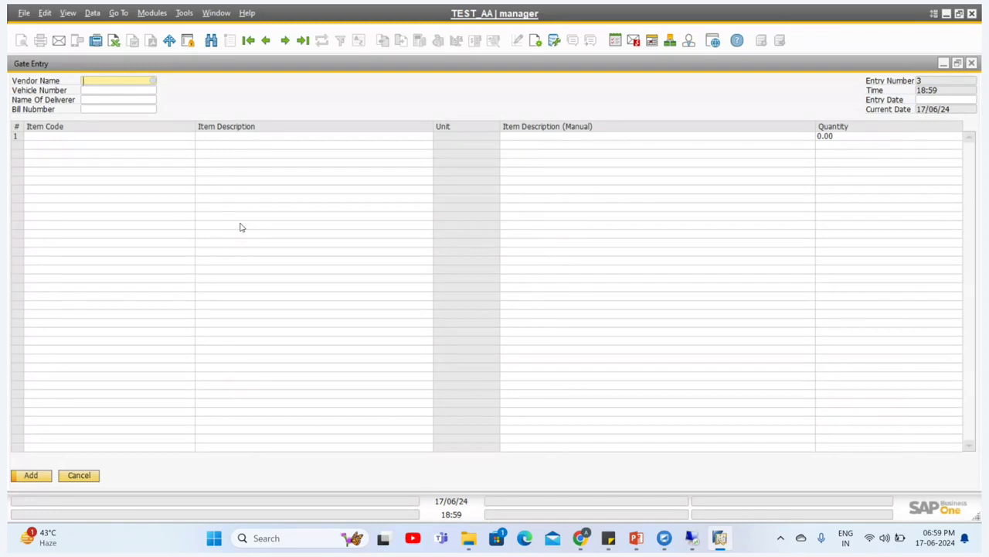
key("Page_Up")
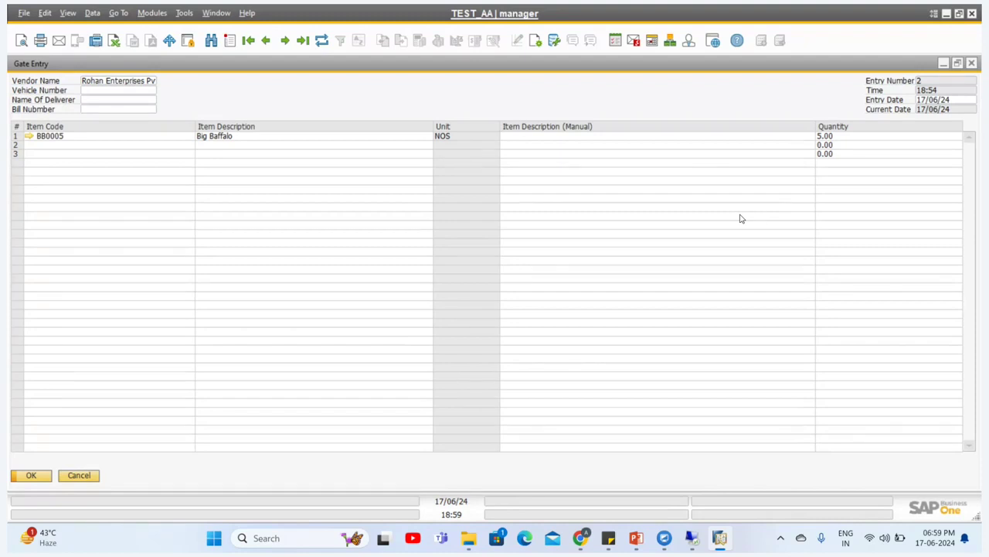
left_click(91, 477)
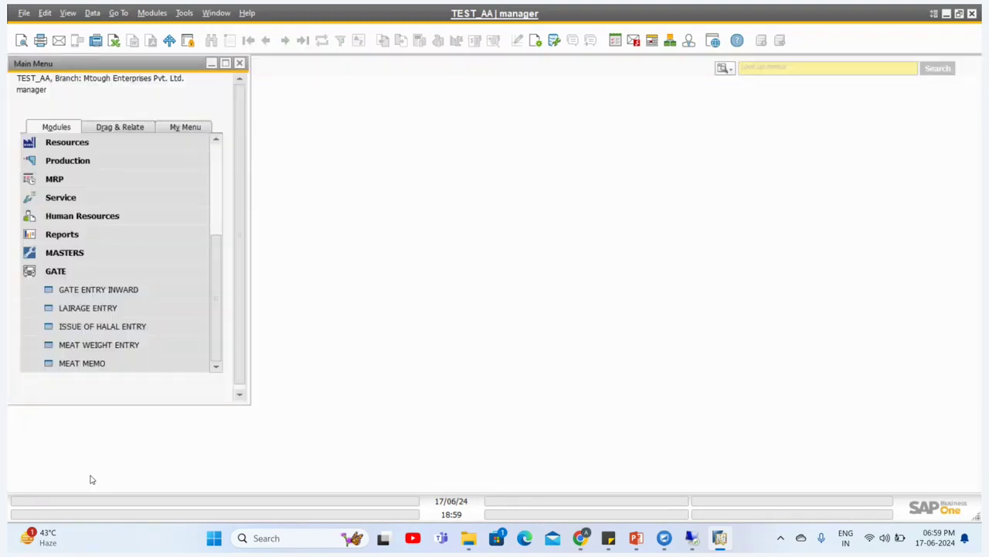
Open Lairage Entry, examine the saved entry's tag allocation and status columns in the maximized form, and close it.
left_click(128, 314)
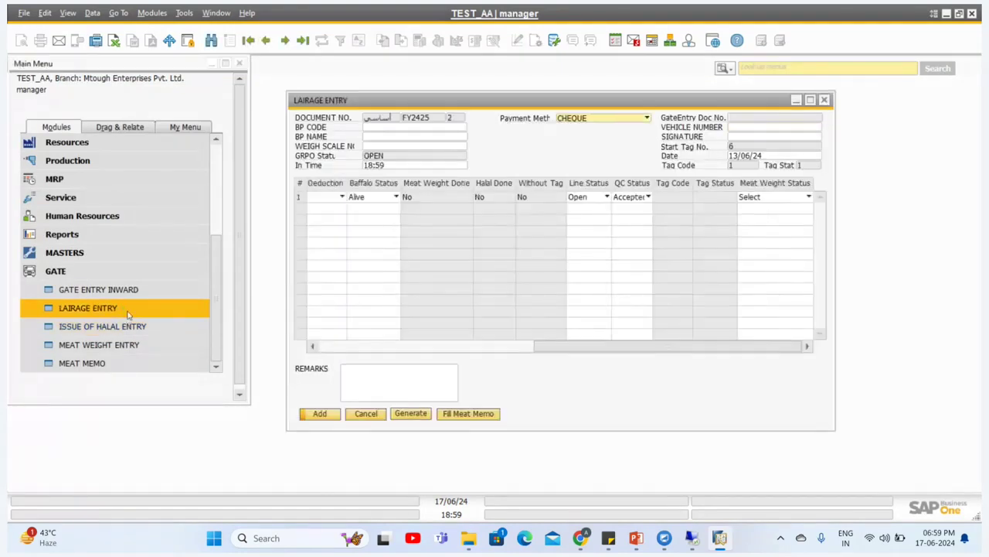
left_click(128, 314)
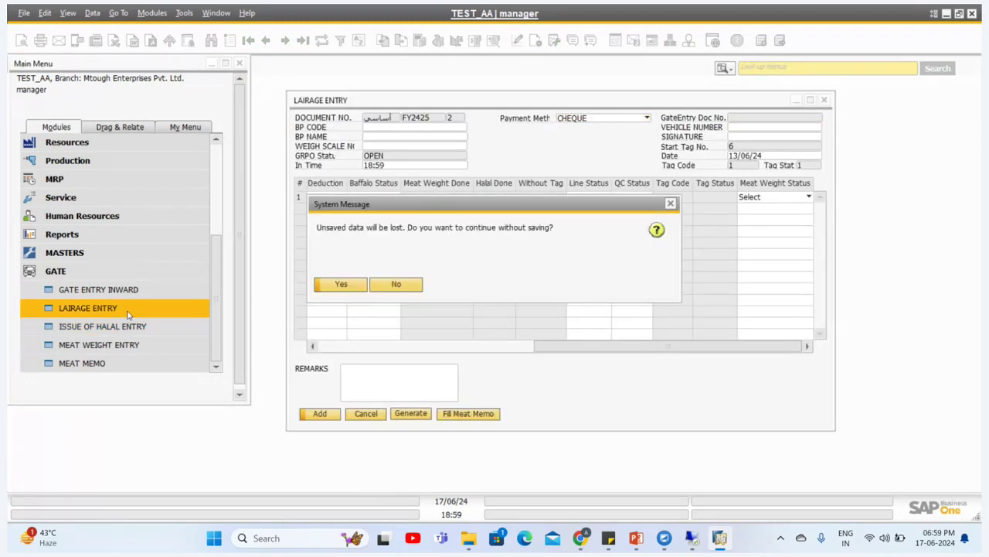
left_click(340, 283)
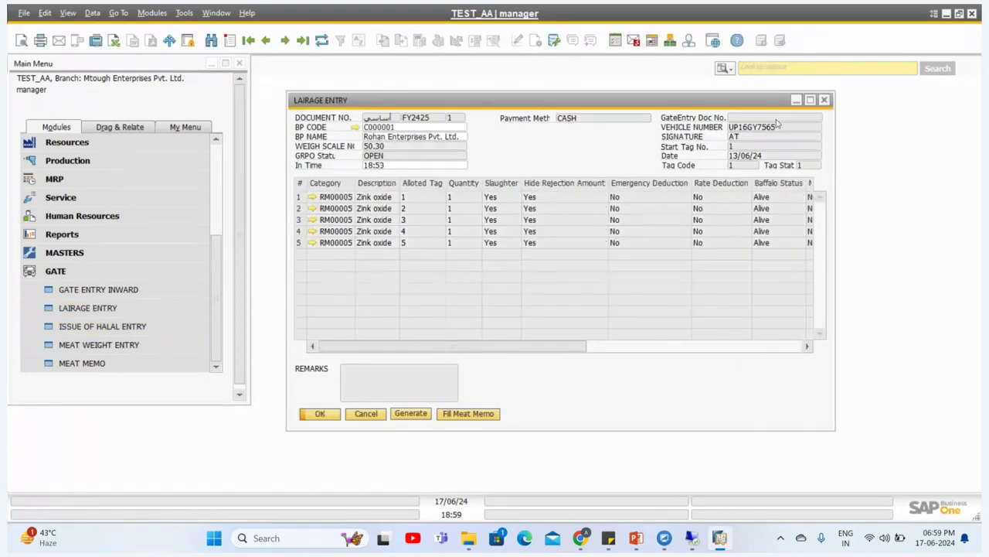
left_click(810, 101)
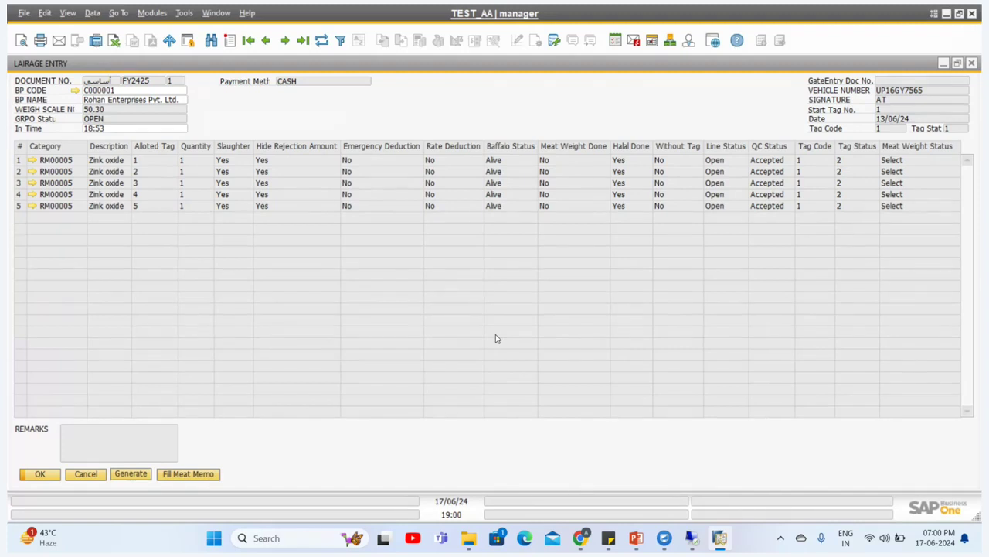
left_click(85, 475)
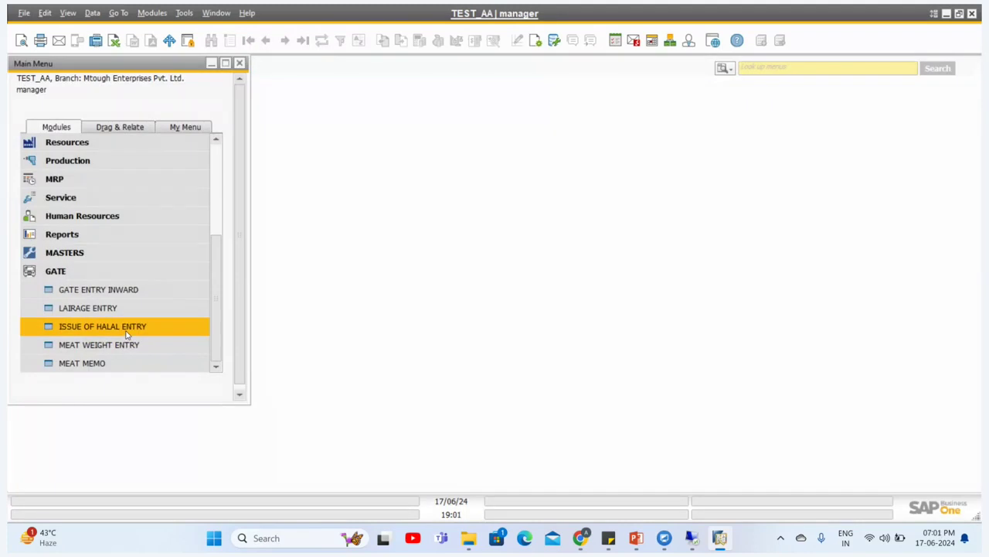
Open Issue of Halal Entry, examine the previous record's tag and animal details, and close the form.
left_click(126, 333)
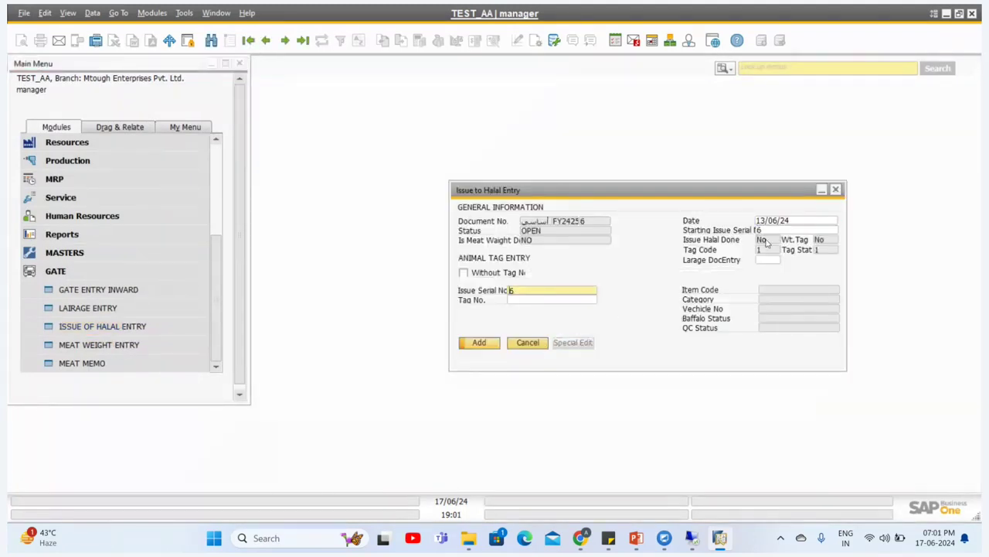
left_click_drag(625, 191, 574, 151)
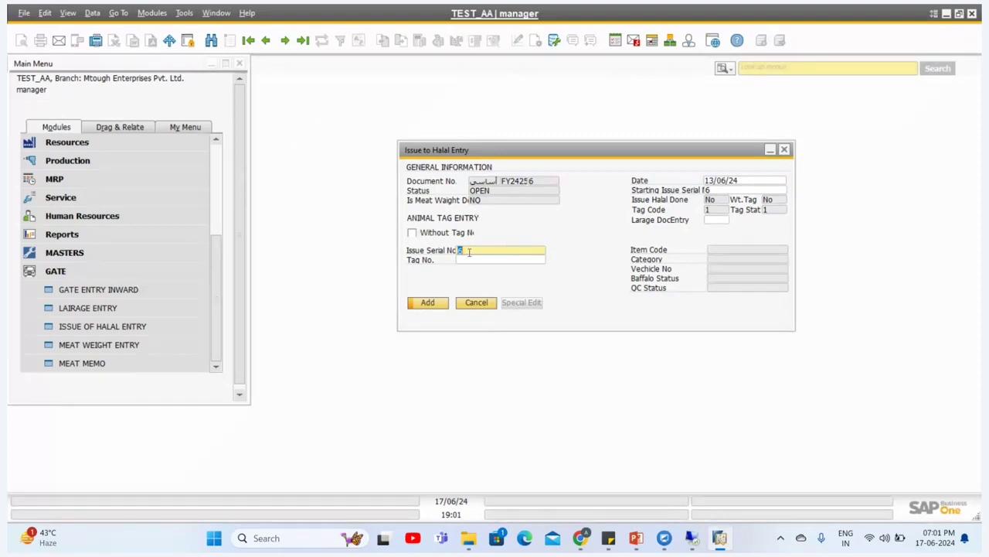
key("ctrl+Page_Up")
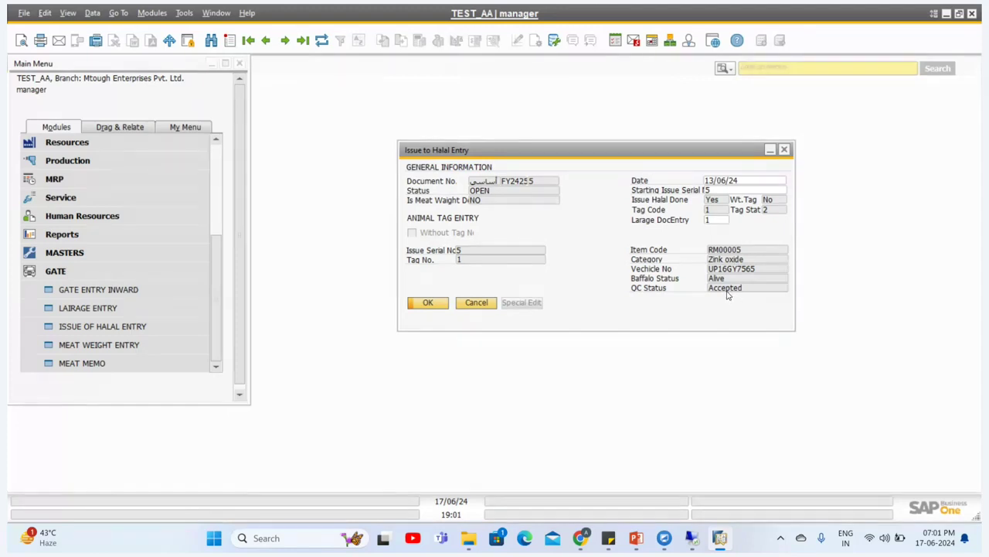
left_click(475, 303)
Inspect the blank Meat Weight Entry and Meat Memo forms in the GATE module, closing each one.
left_click(148, 344)
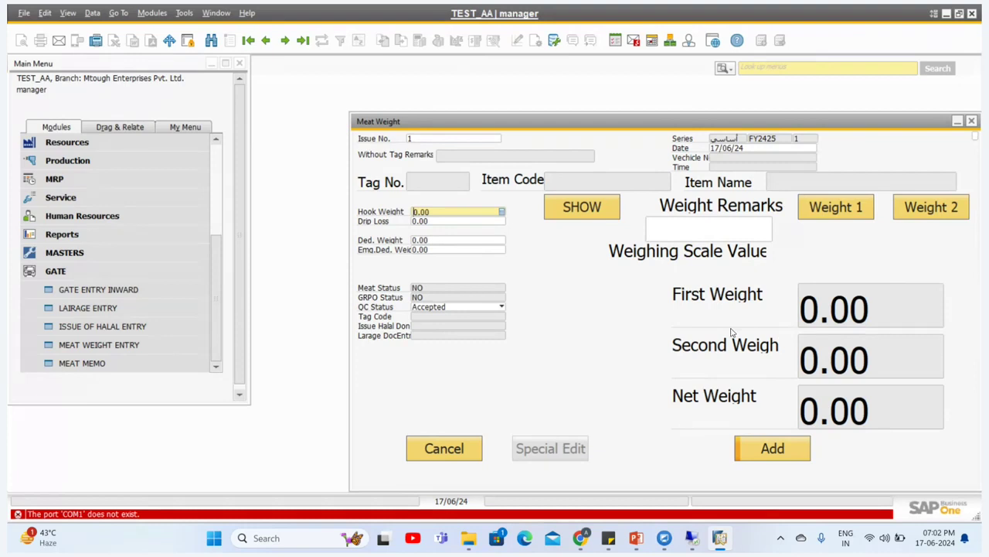
left_click(437, 455)
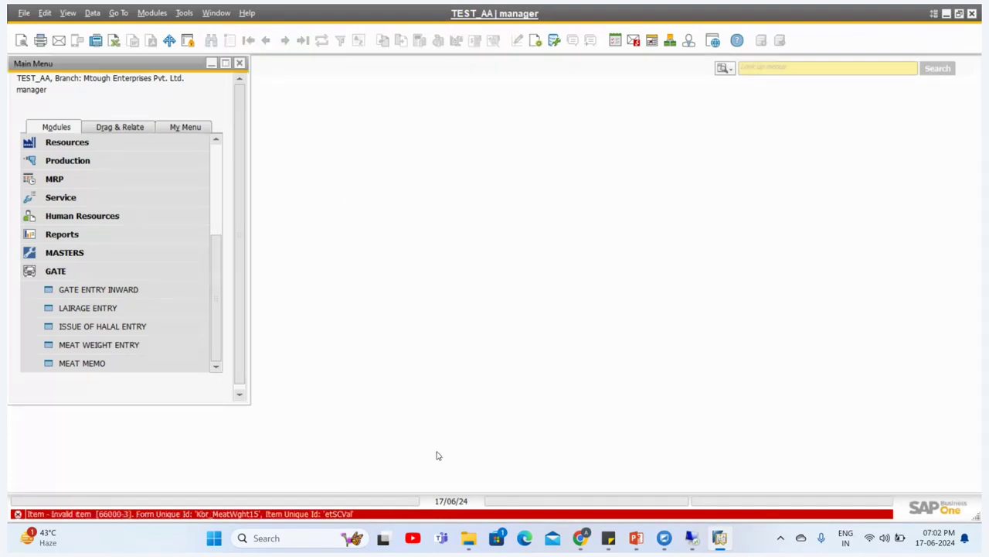
left_click(131, 370)
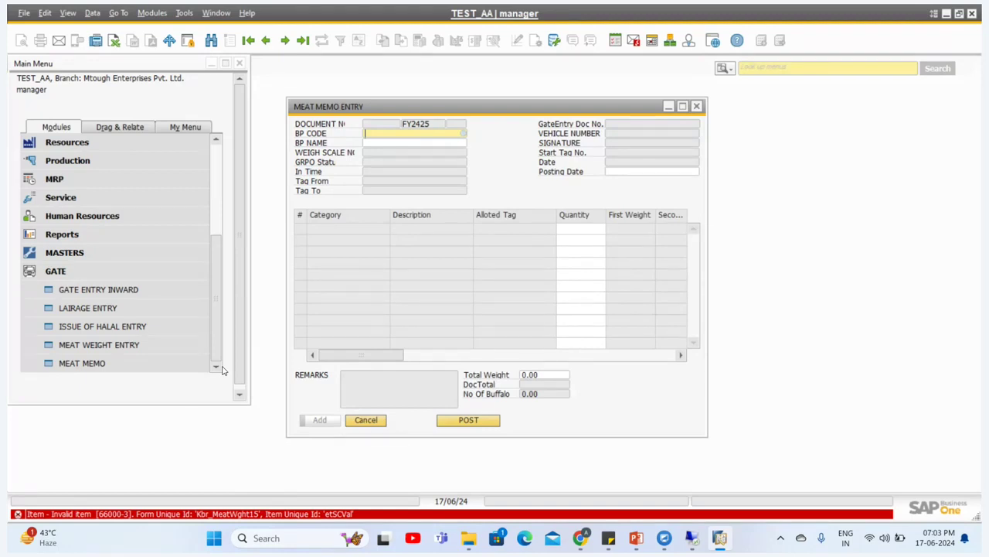
left_click(367, 421)
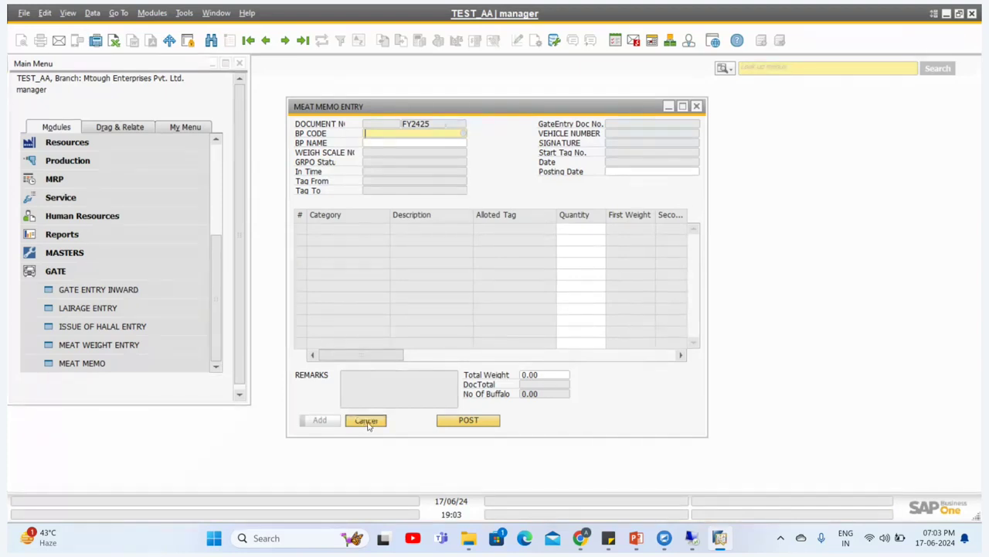
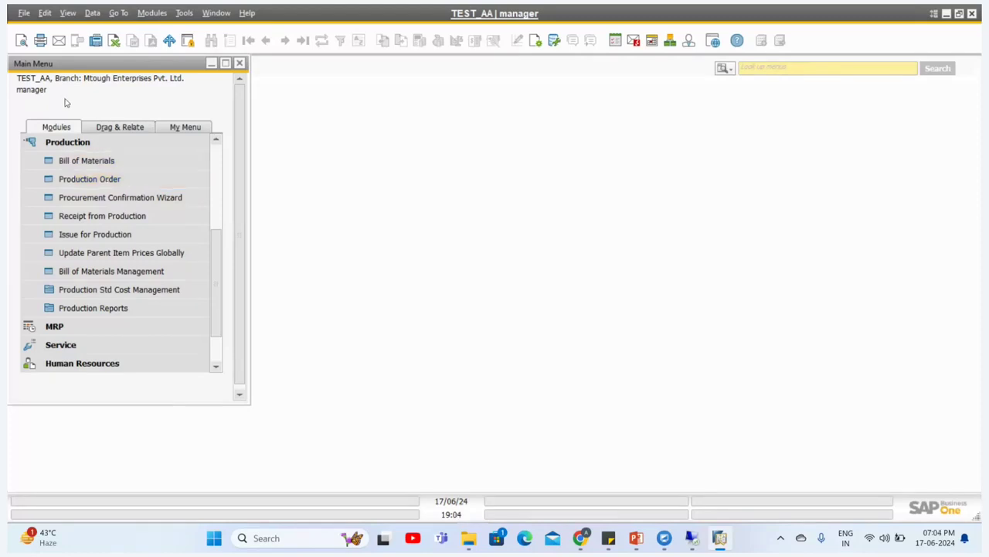
Open Production Order in find mode and retrieve the released order for Baffalo Bone in Meat from the list.
left_click(104, 184)
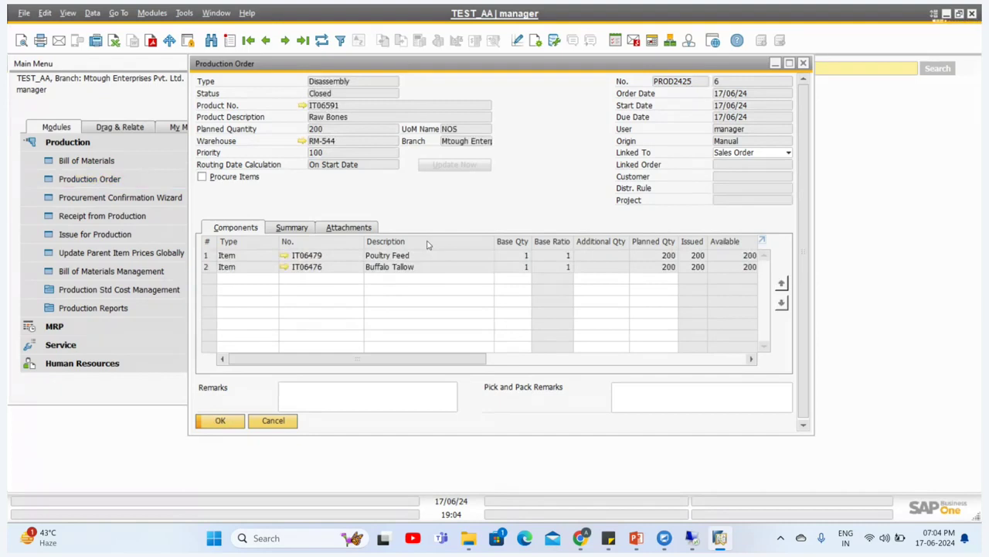
key("ctrl+f")
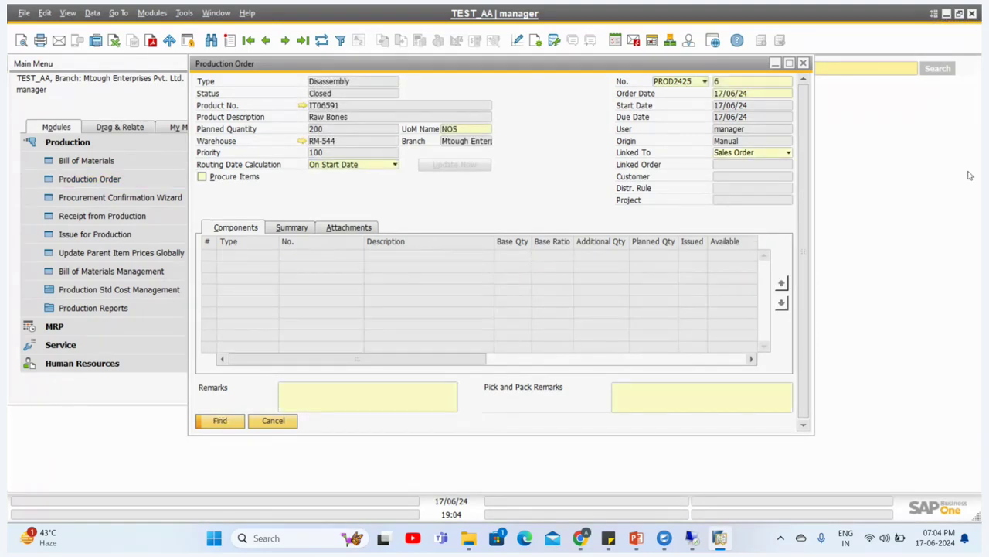
left_click(746, 83)
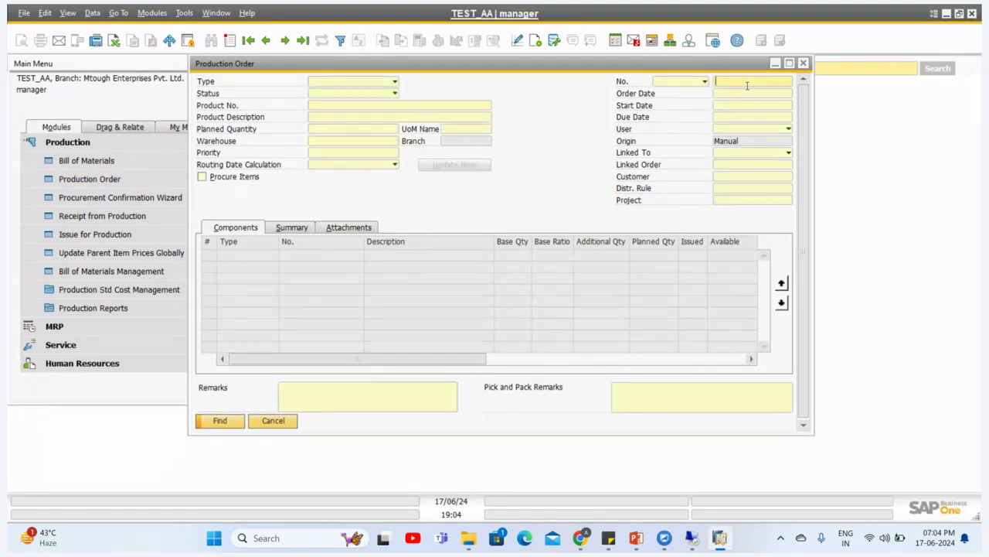
key("Return")
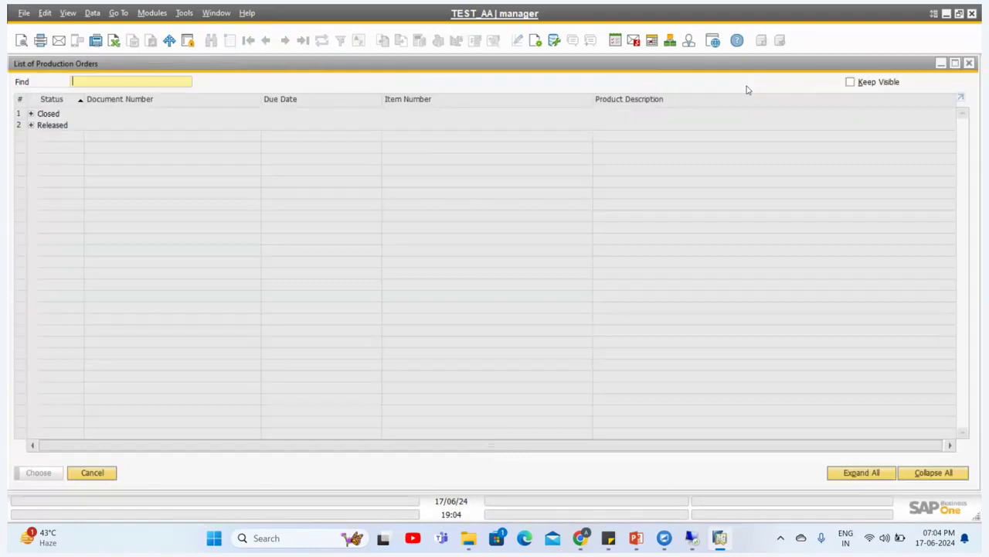
left_click(31, 125)
left_click(94, 137)
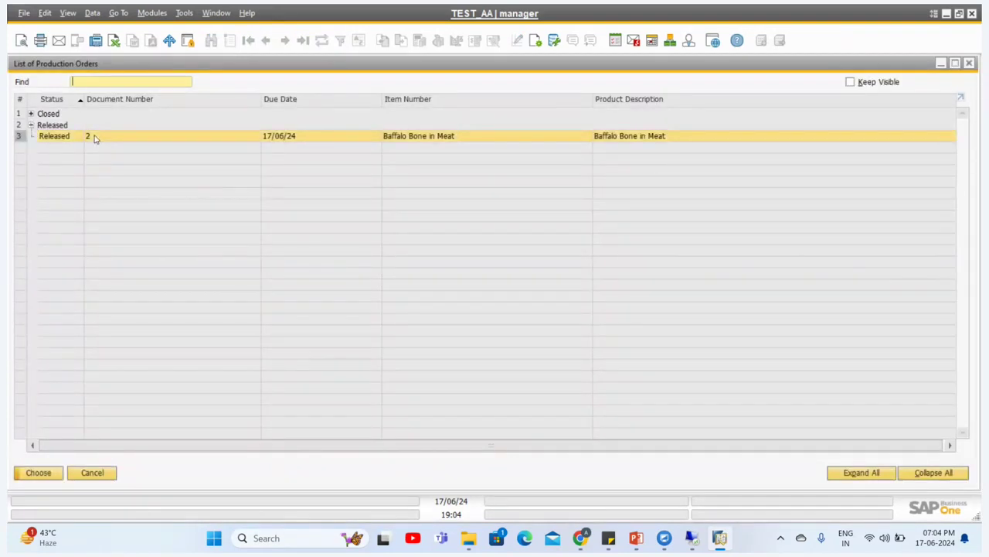
left_click(44, 479)
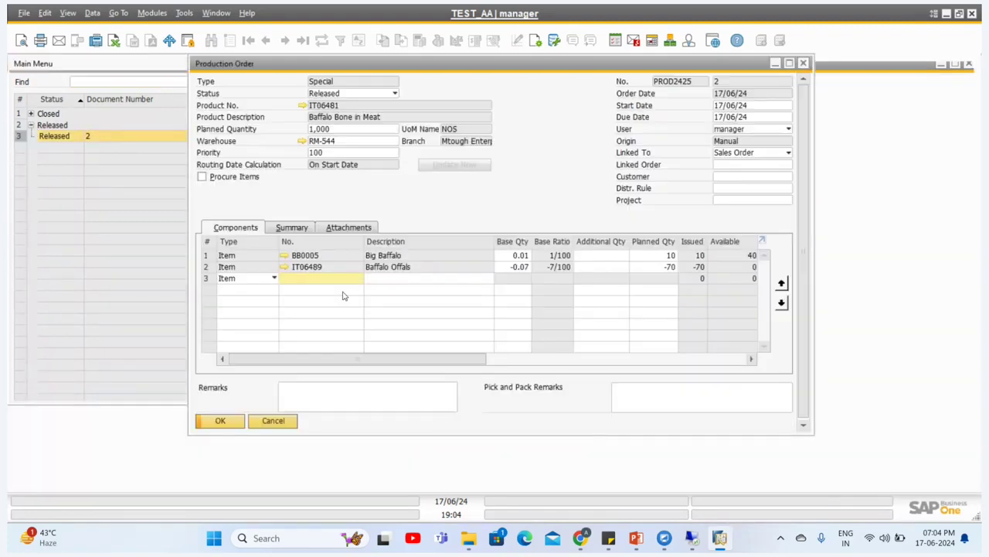
Maximize the production order, examine its Relationship Map of linked production documents, and close the map.
left_click(789, 63)
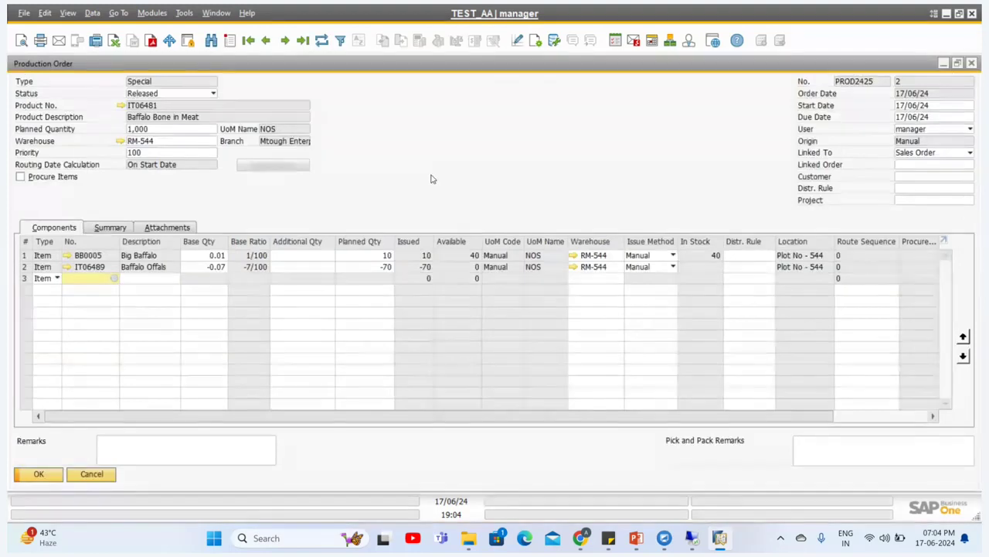
right_click(432, 179)
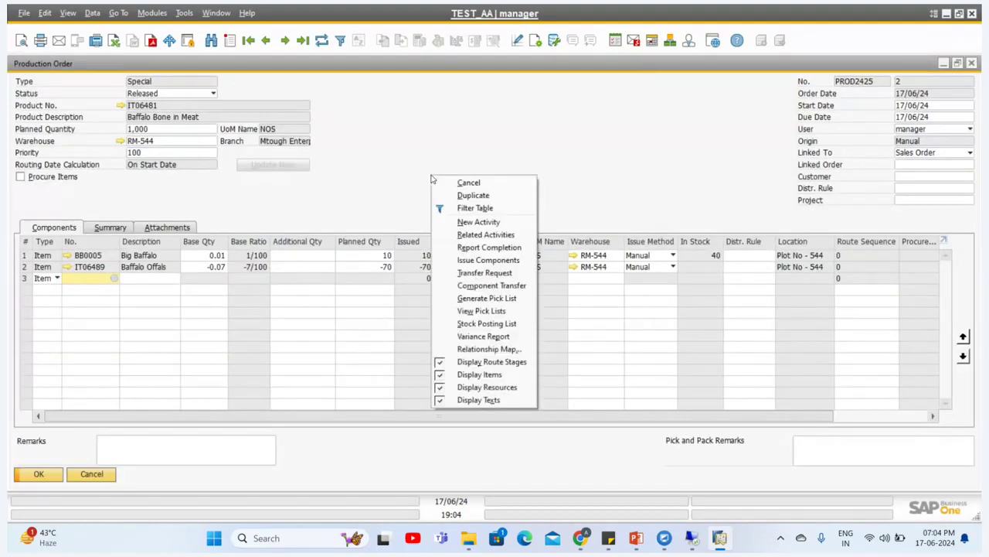
left_click(384, 138)
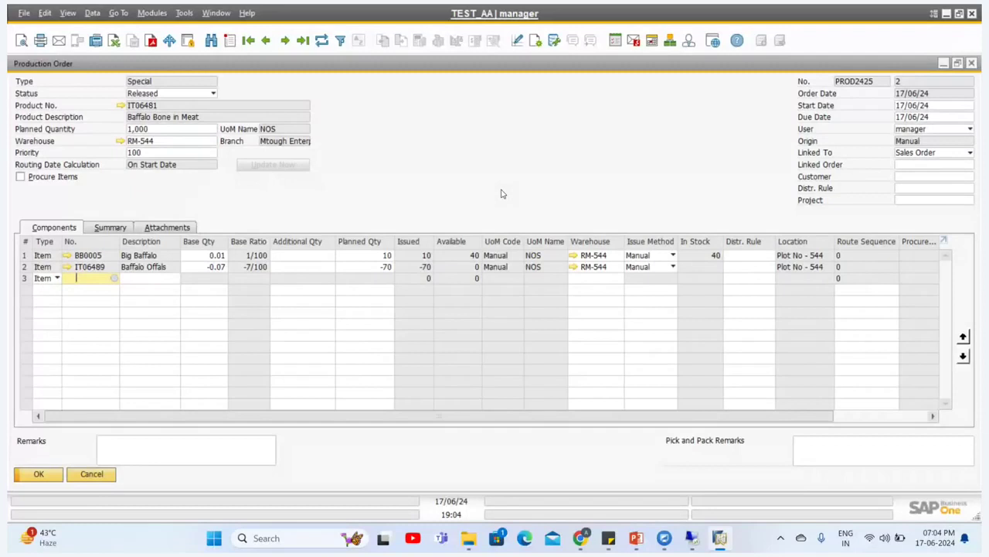
right_click(510, 149)
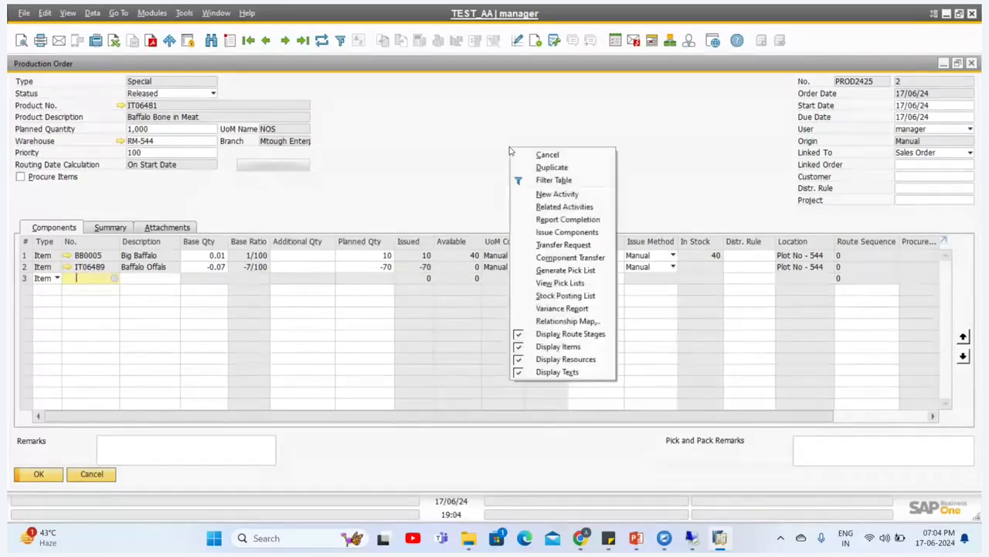
left_click(567, 321)
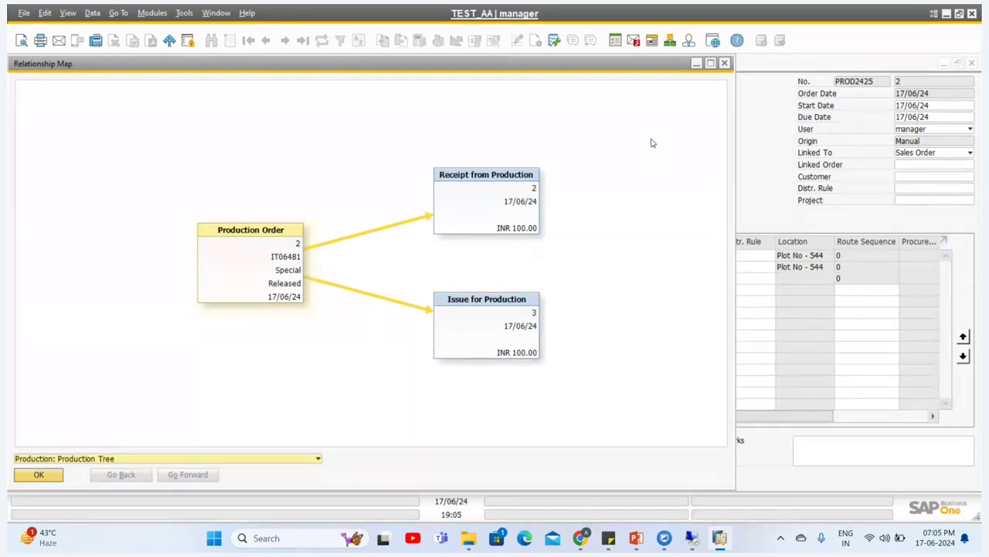
left_click(723, 64)
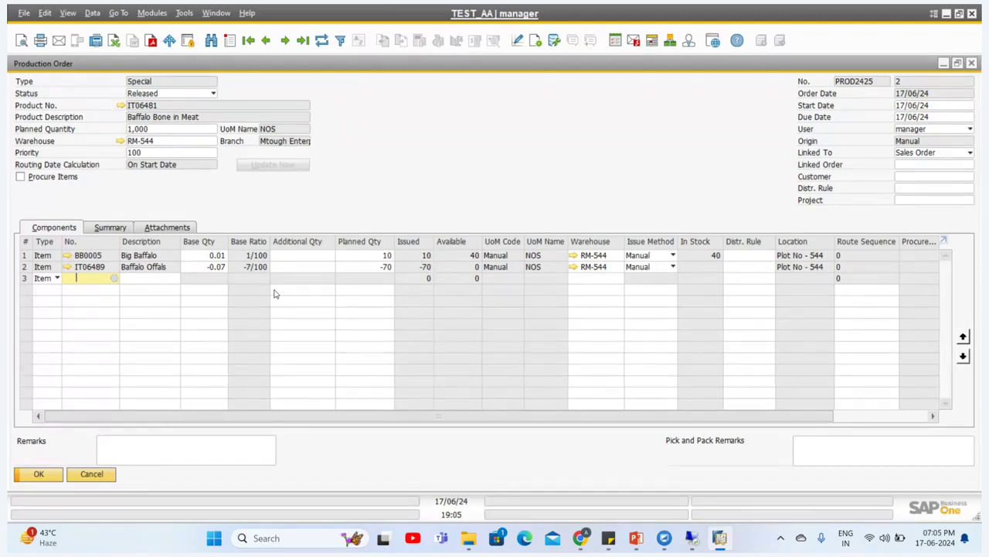
Browse the production orders to the released Disassembly order for Baffalo Bone in Meat.
left_click(400, 187)
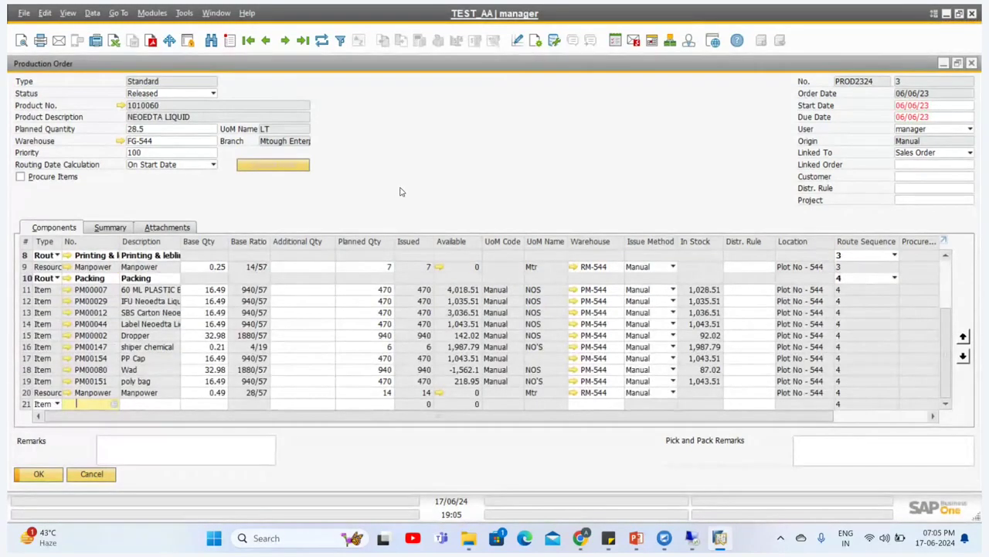
left_click(400, 187)
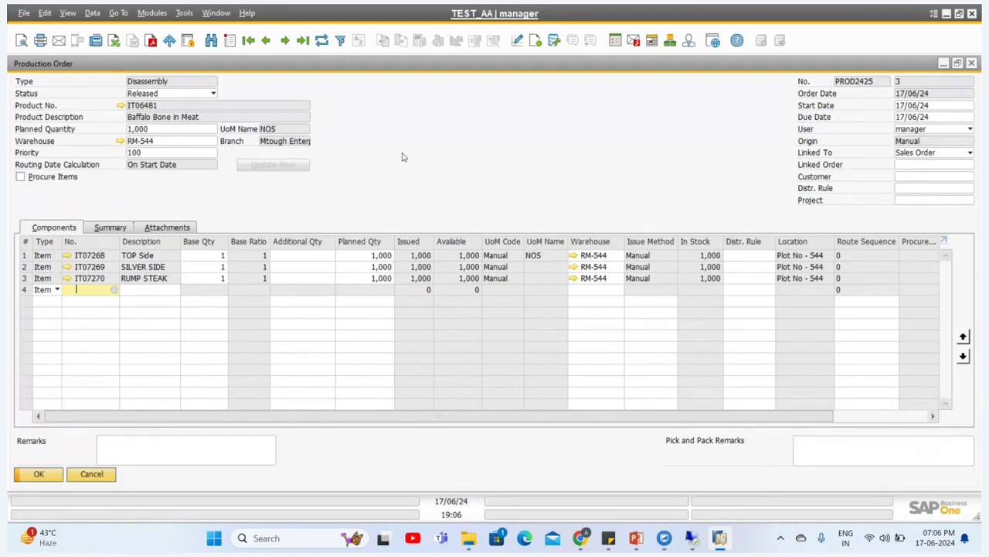
From the Baffalo Bone in Meat order's Relationship Map, inspect the linked Issue for Production and Receipt from Production, and close the map.
right_click(414, 118)
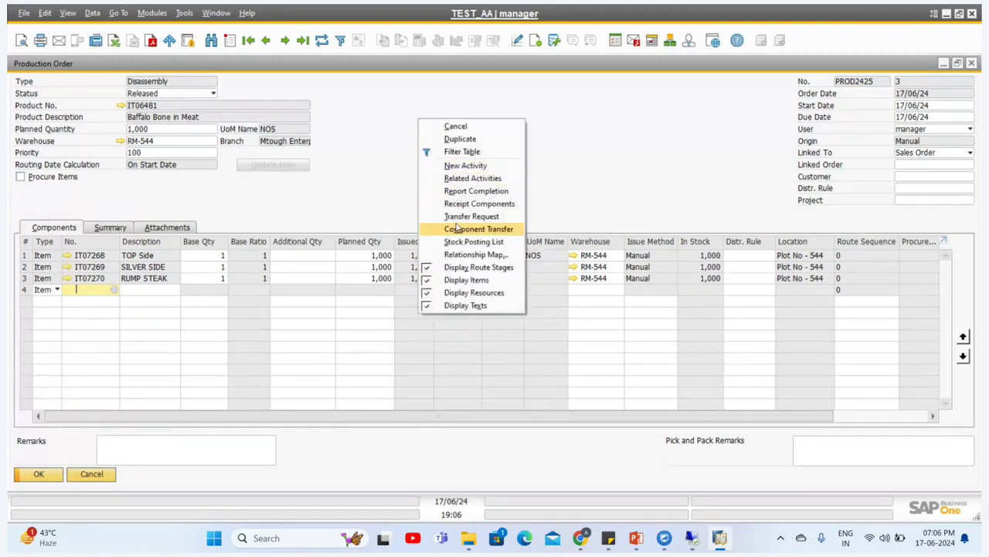
left_click(468, 254)
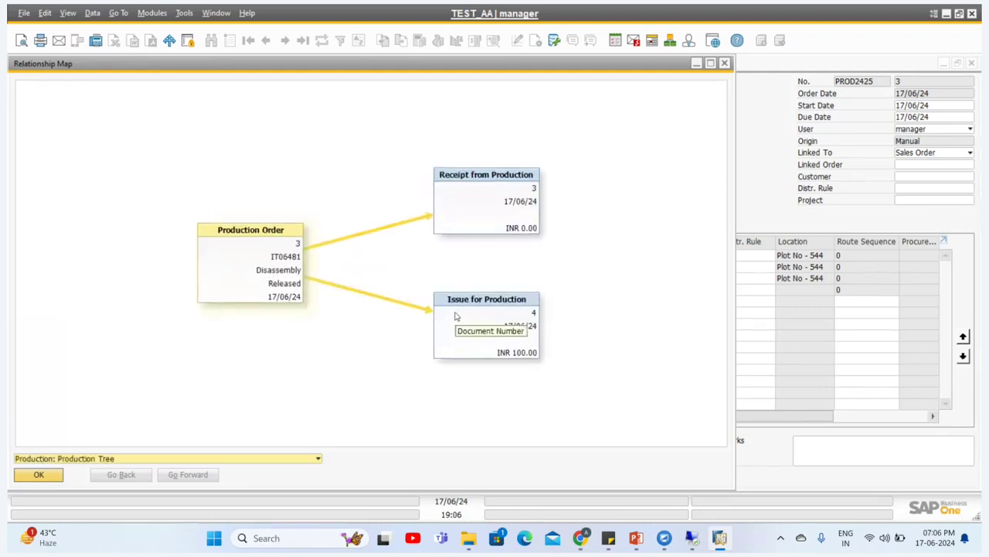
double_click(453, 316)
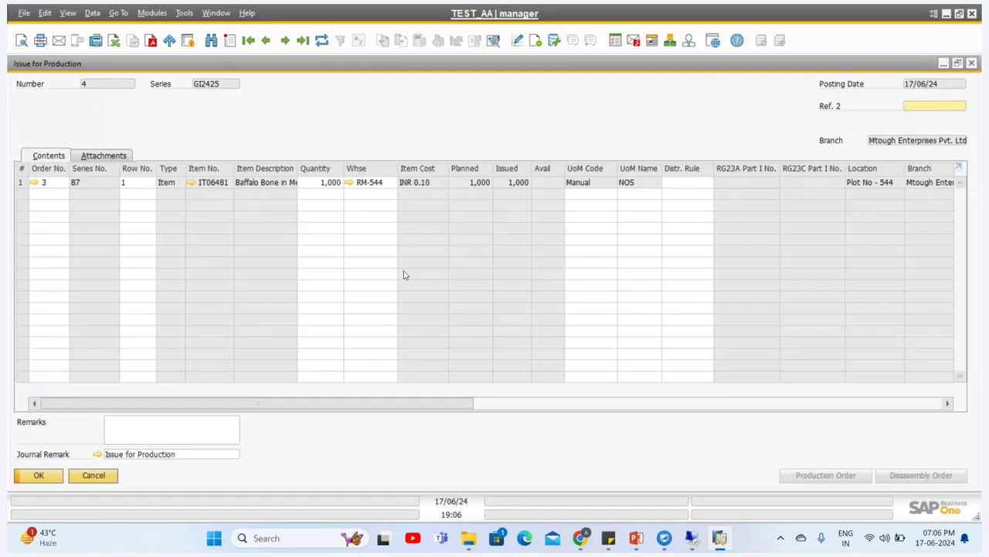
key("Escape")
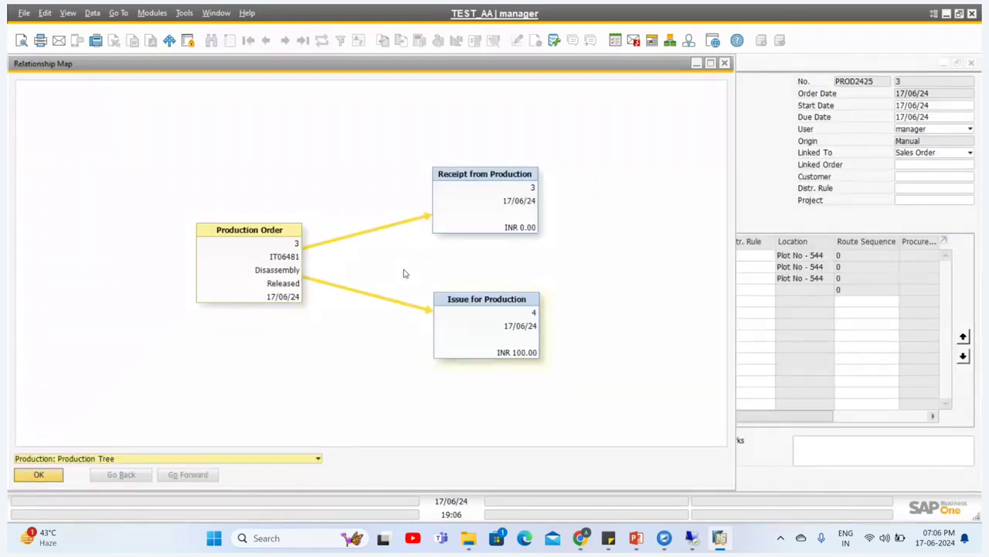
double_click(472, 207)
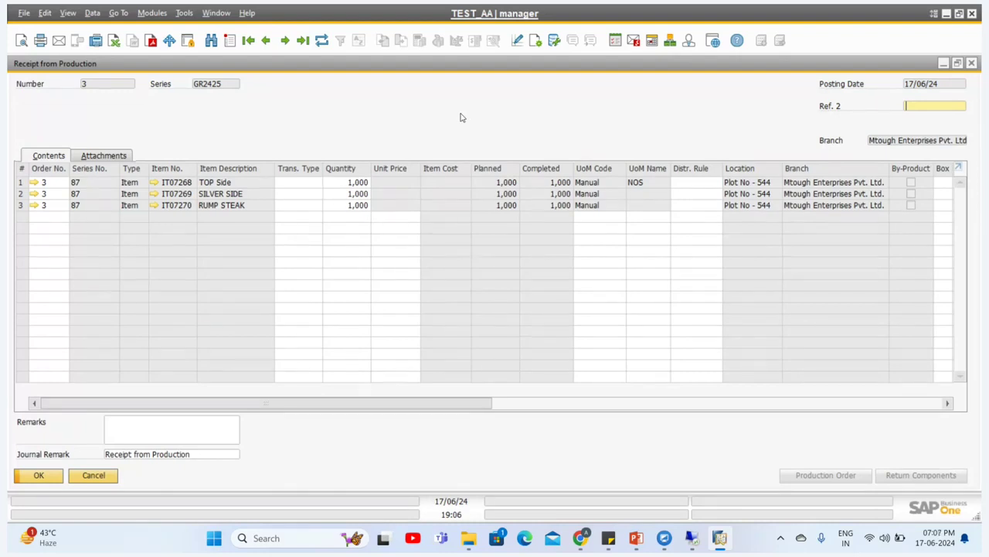
key("Escape")
key("Escape")
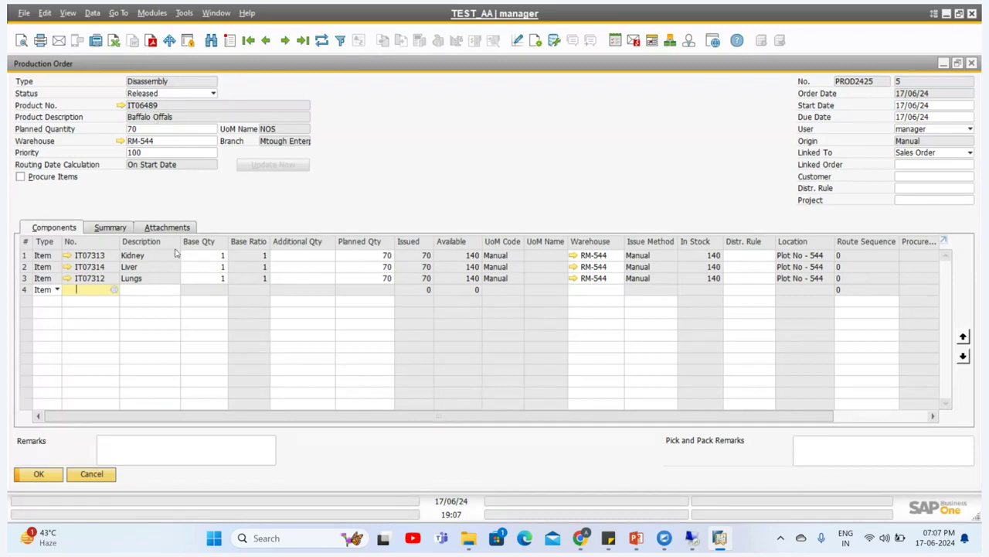
Open the Relationship Map of the Baffalo Offals disassembly order, review its Issue for Production and Receipt from Production, and close the map.
right_click(535, 157)
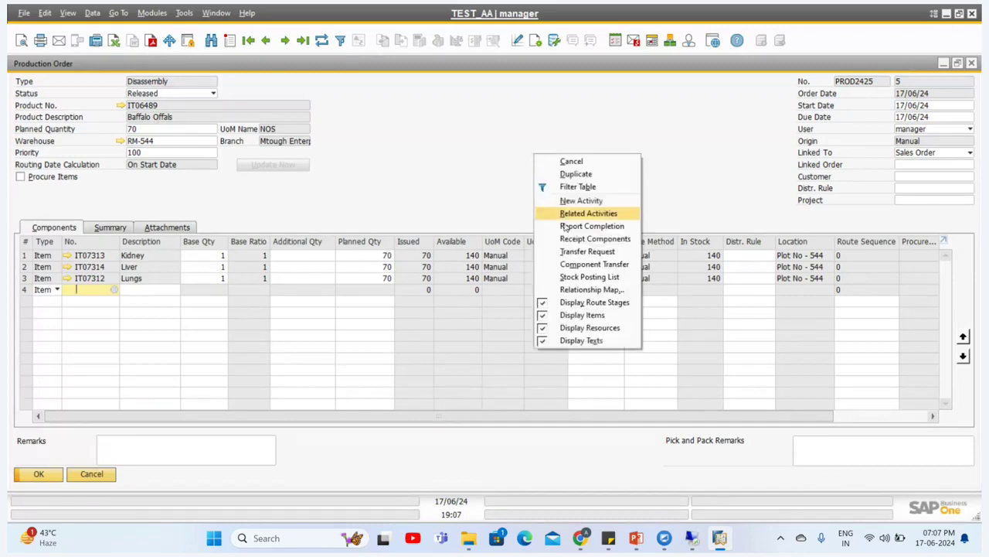
left_click(585, 291)
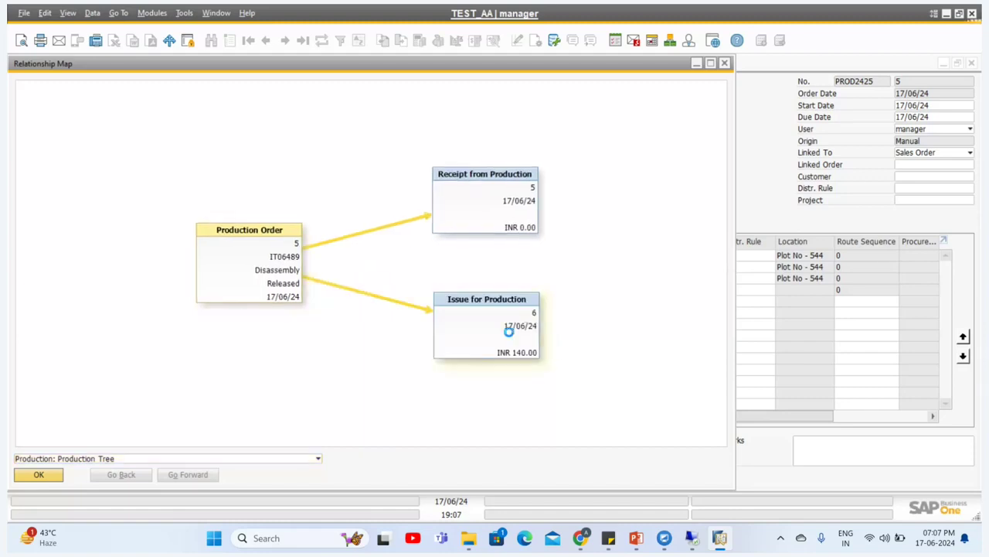
double_click(509, 336)
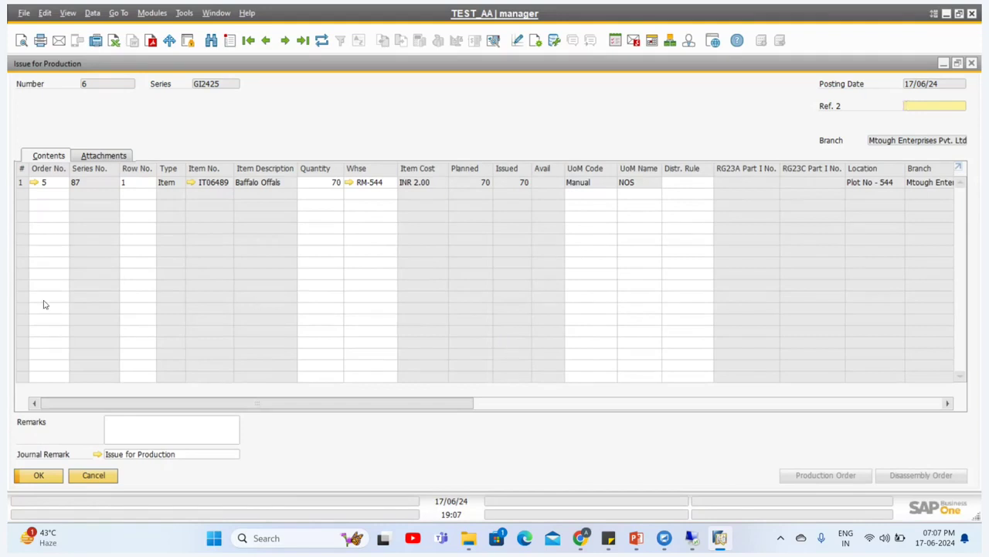
left_click(97, 479)
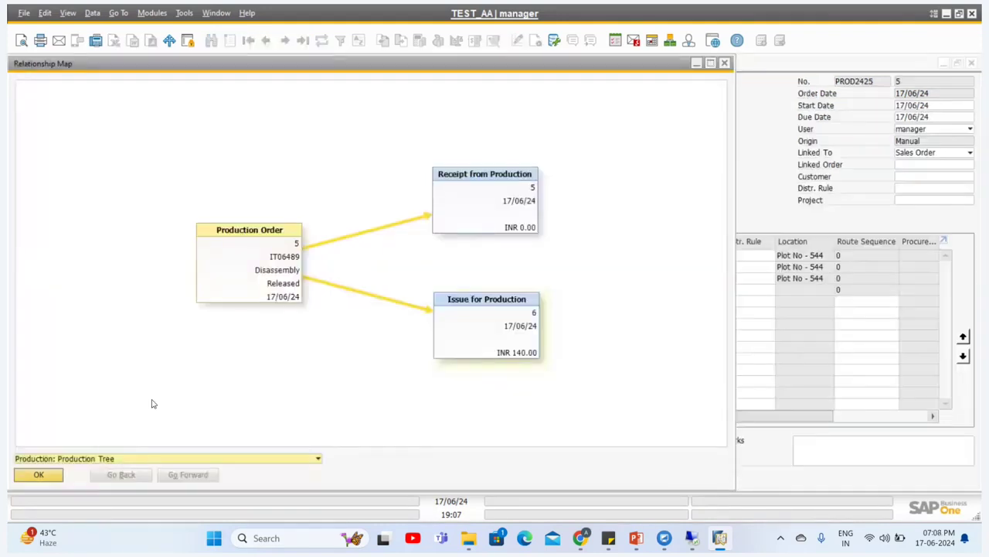
double_click(471, 212)
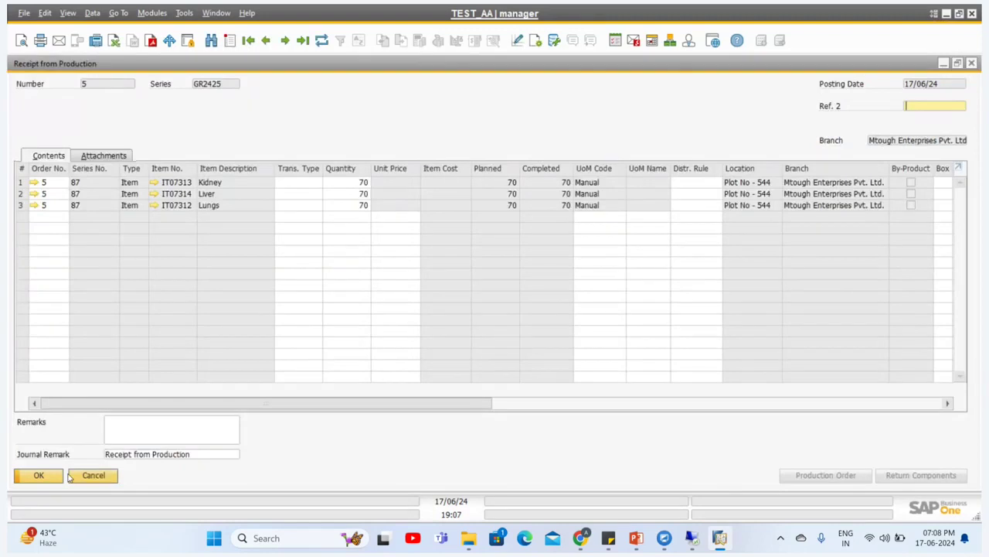
left_click(94, 476)
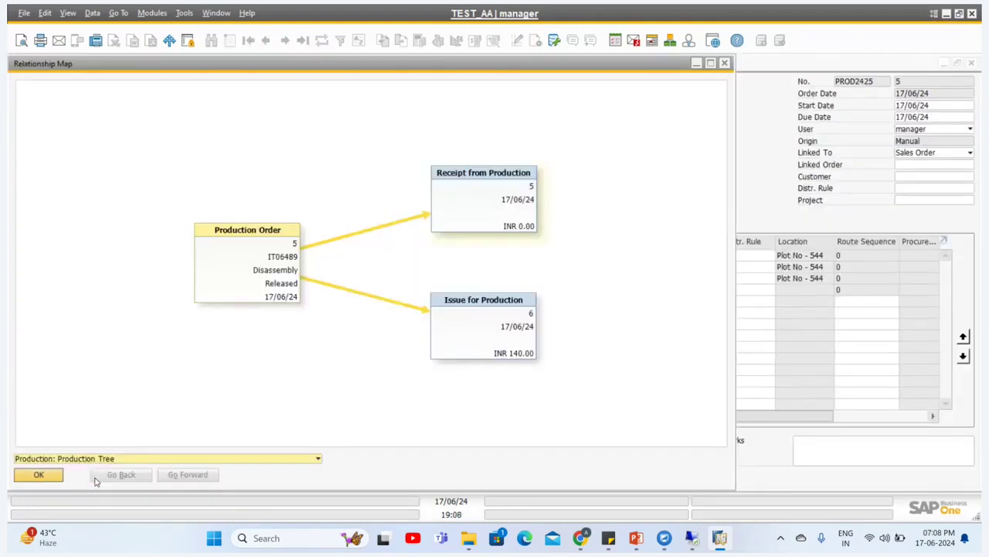
left_click(725, 63)
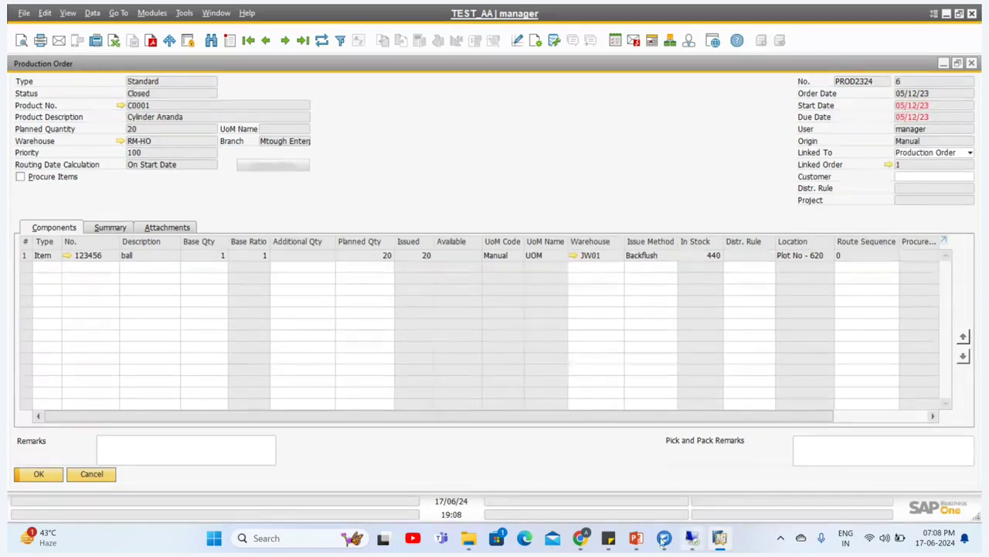
Switch to the Meat Add On_0519_24 presentation in PowerPoint at the Animal Arrival & Slaughter Process slide.
left_click(636, 539)
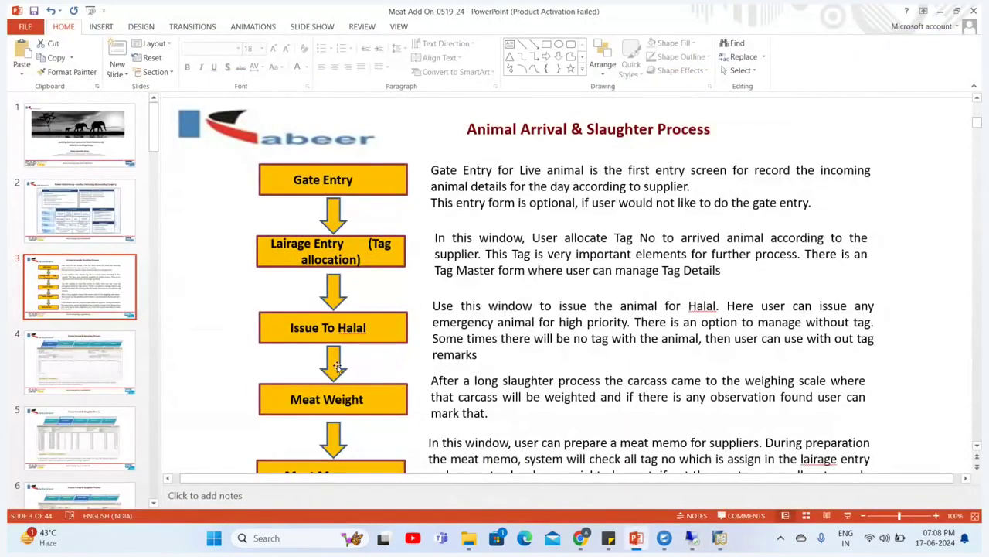